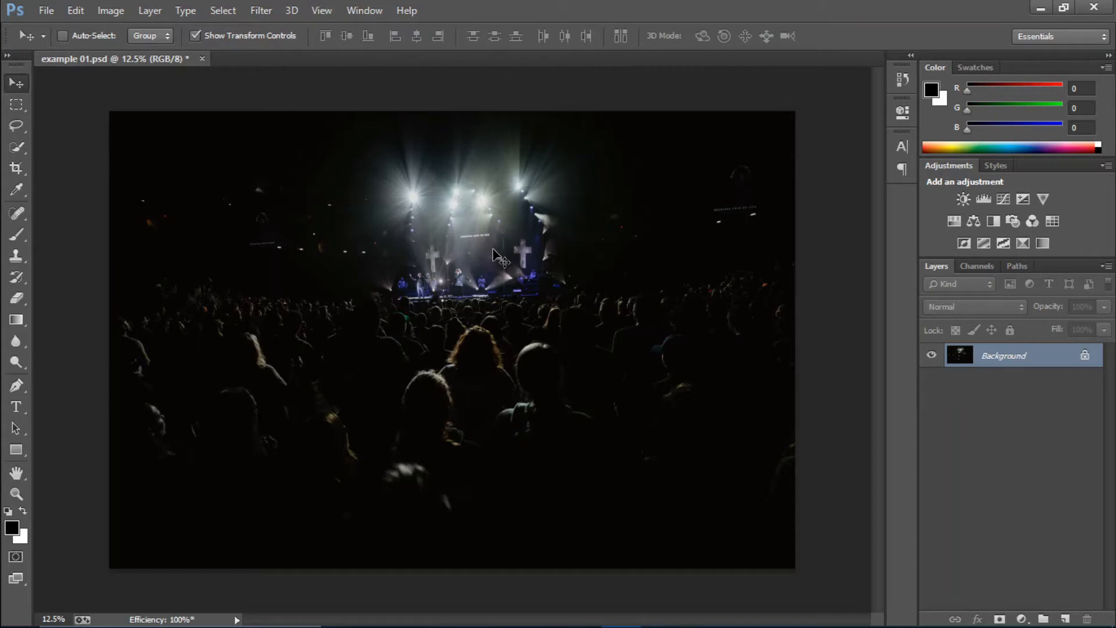
Step: Duplicate the Background layer of the concert photo
key(ctrl+plus)
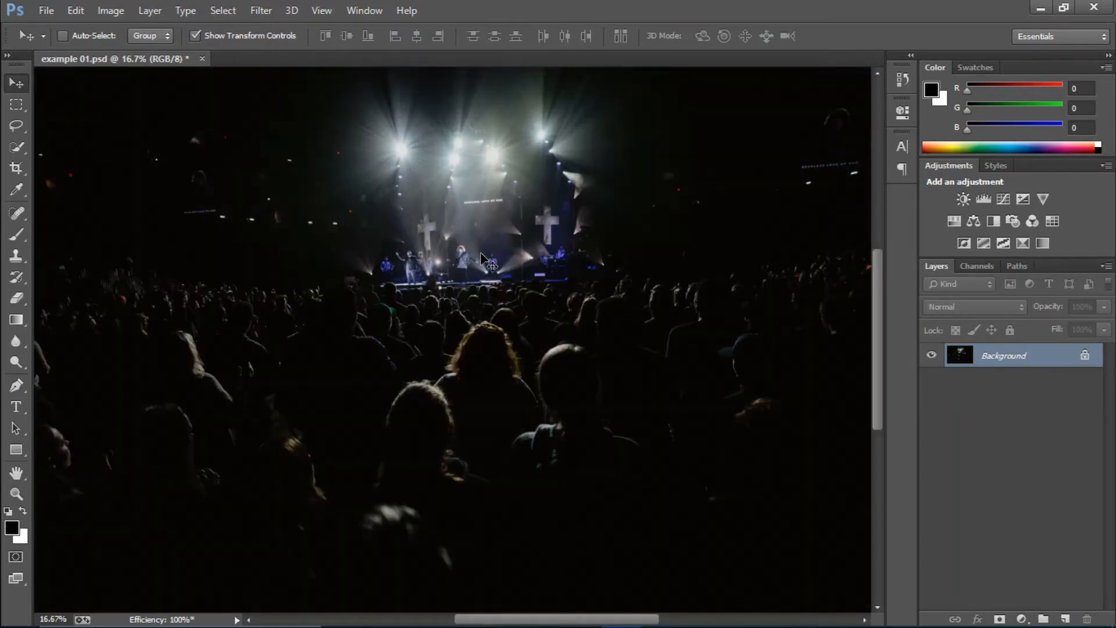
key(ctrl+minus)
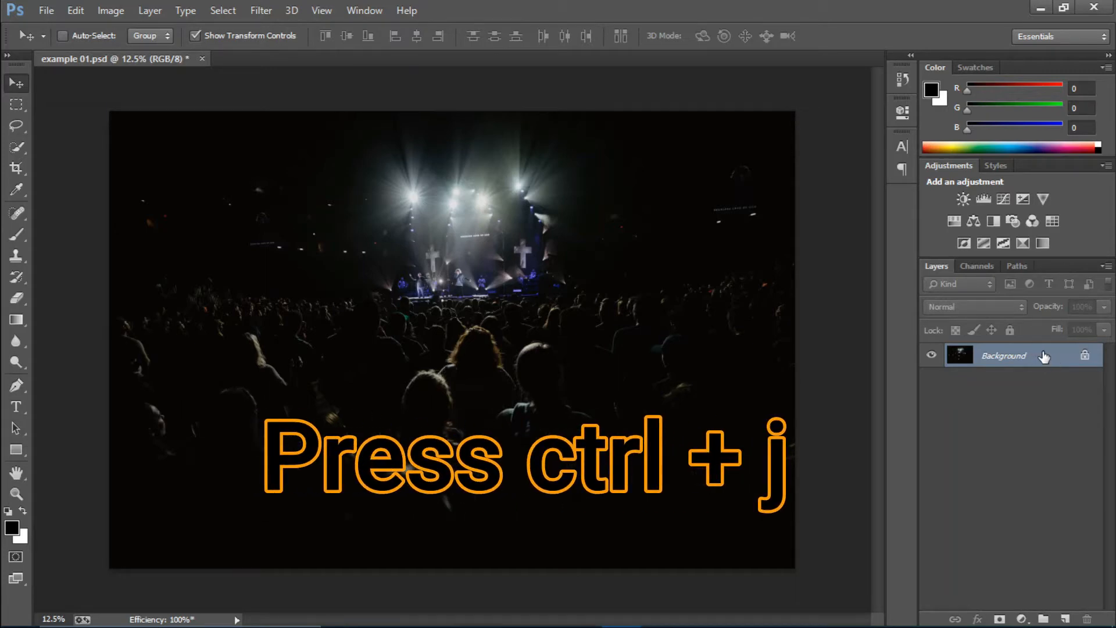
key(ctrl+j)
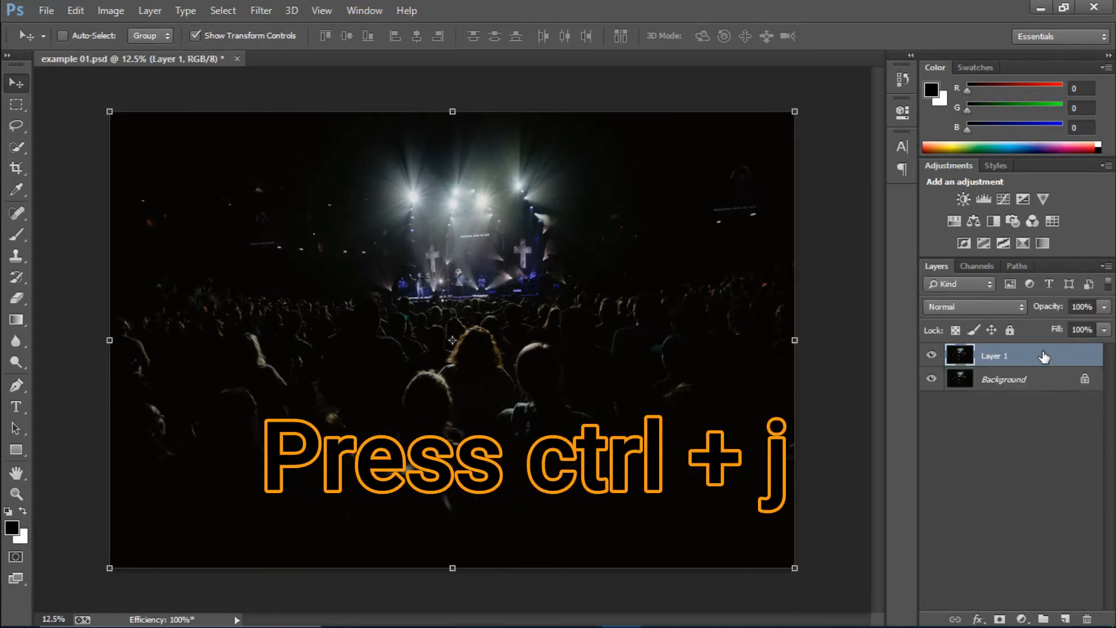
Step: Open the Shadows/Highlights adjustment for the duplicated layer with its additional options shown
click(111, 10)
mouse_move(136, 53)
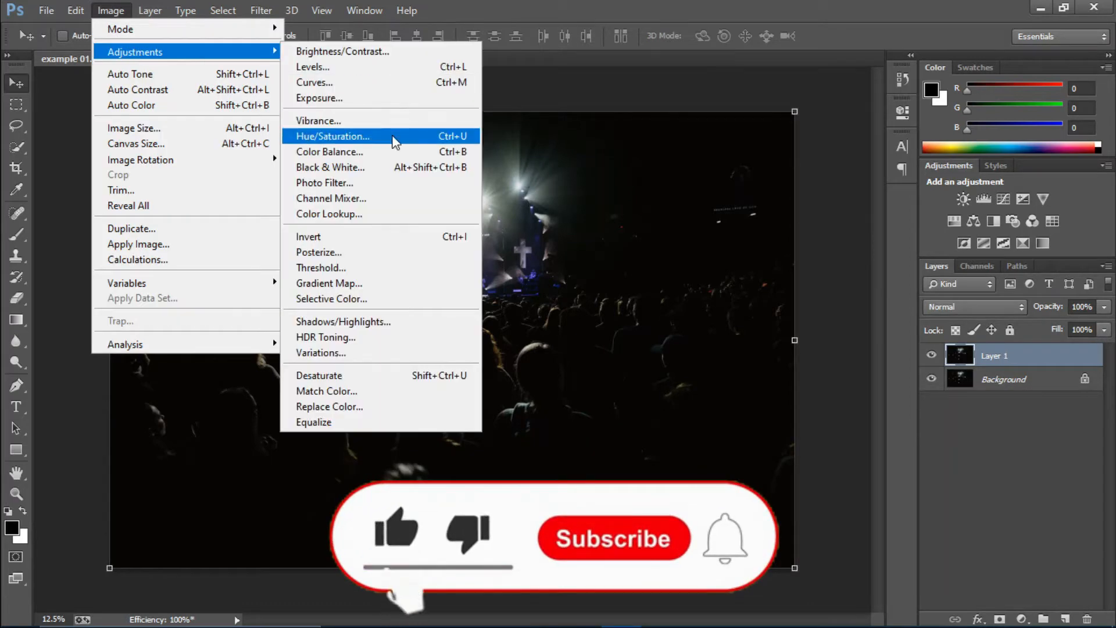
key(Escape)
key(Escape)
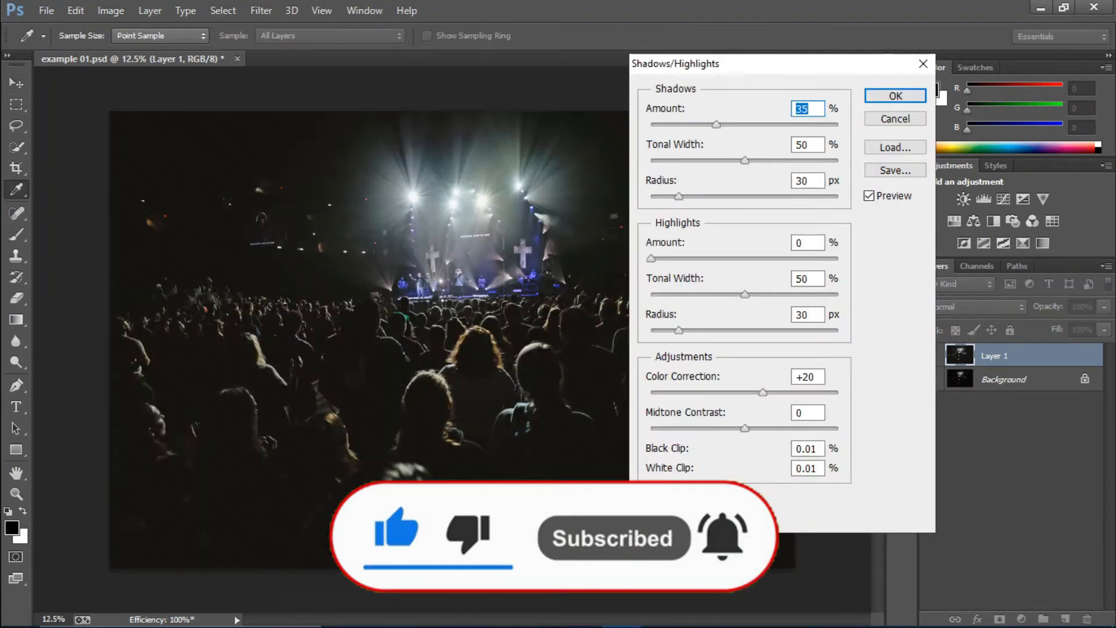
click(643, 519)
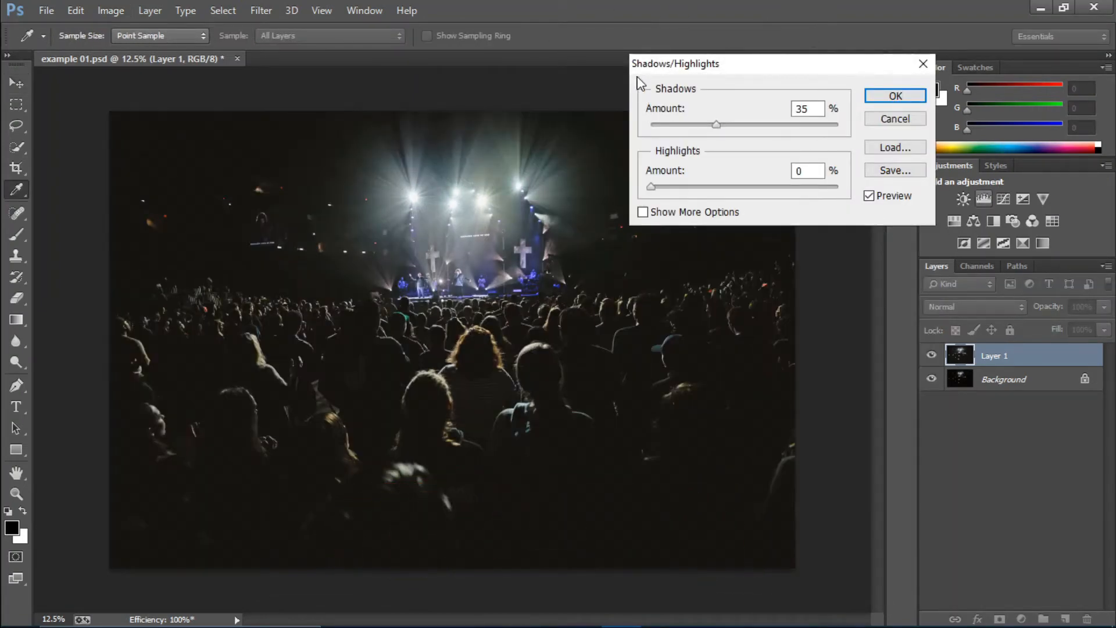
click(642, 212)
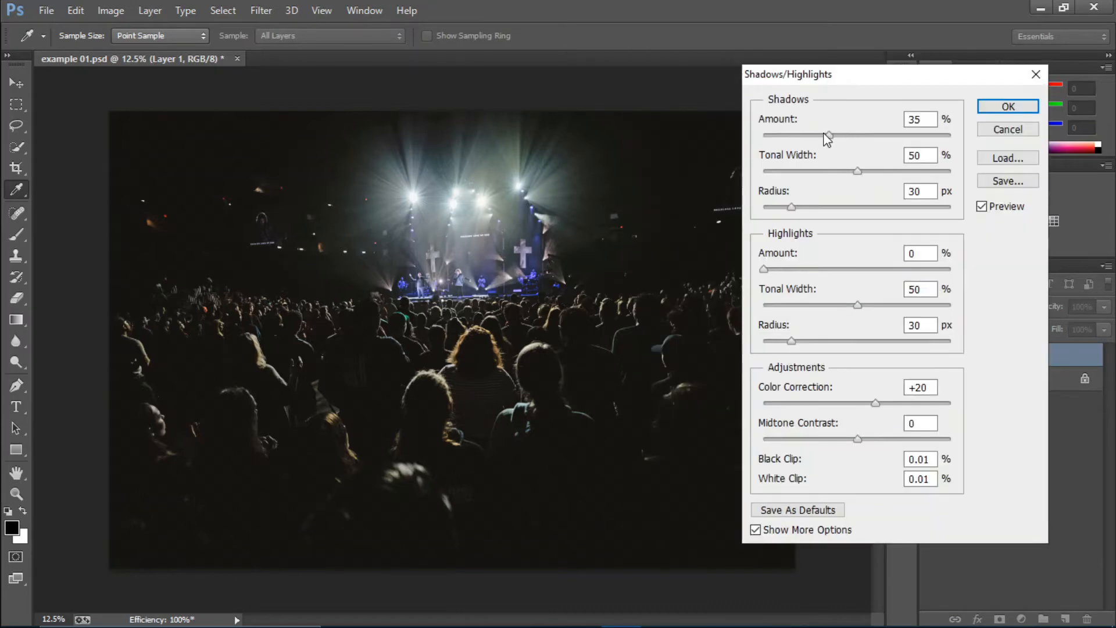
Step: Set Shadows to an Amount of 55%, a Tonal Width of 60% and a Radius of 54 px
drag(828, 137, 876, 171)
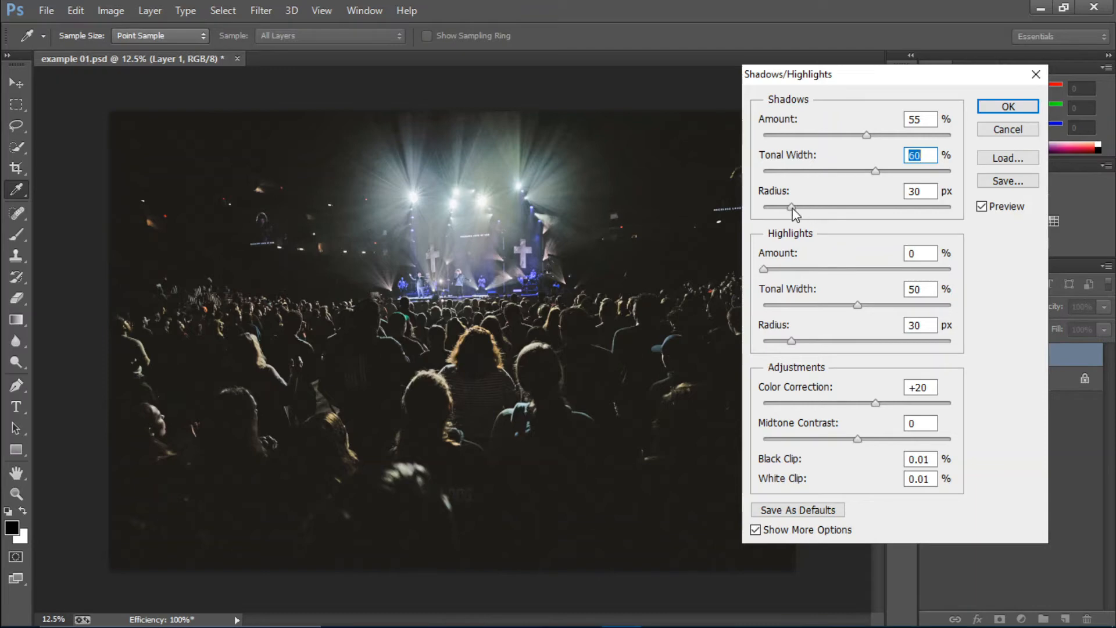
drag(791, 208, 814, 208)
Step: Set Highlights to Amount 18%, Tonal Width 60% and Radius 24 px with Color Correction +38, and apply the adjustment
drag(765, 269, 826, 270)
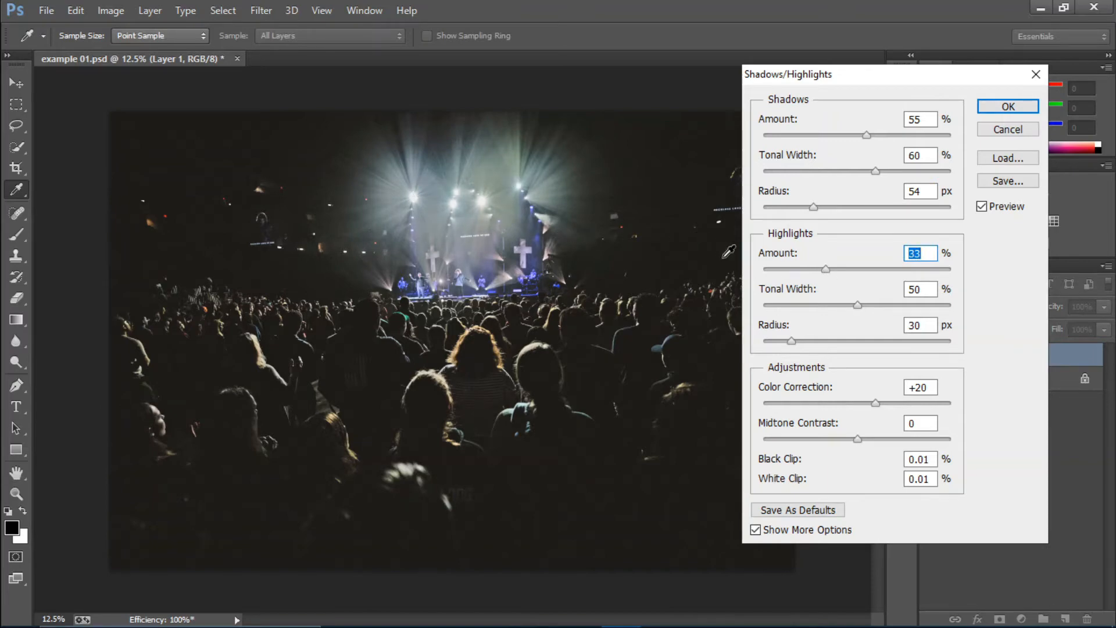
drag(826, 271, 797, 267)
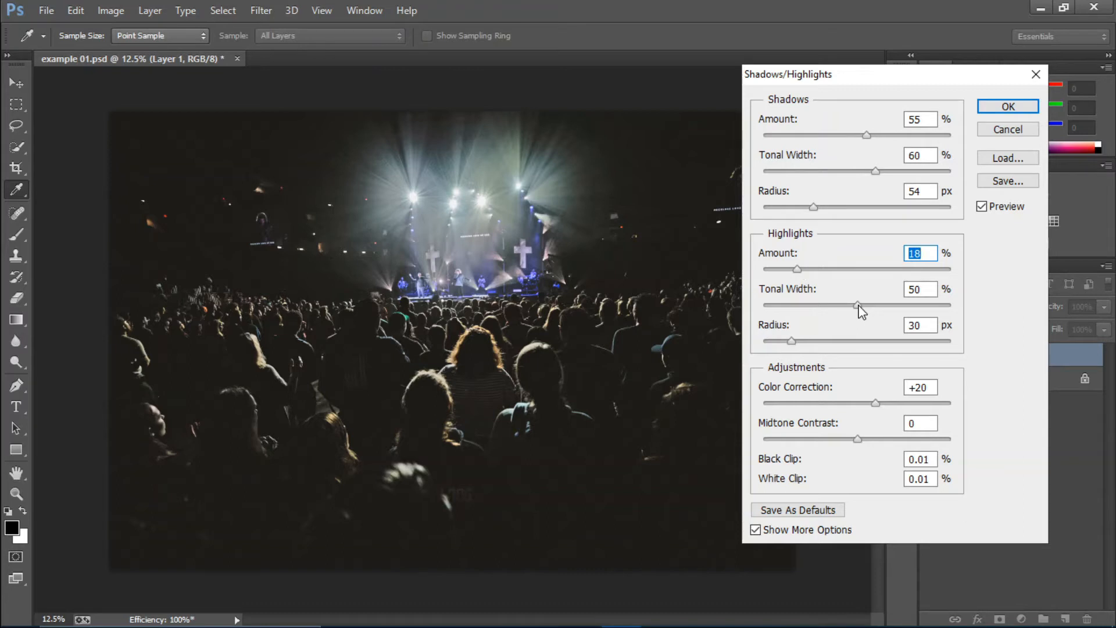
drag(859, 305, 879, 311)
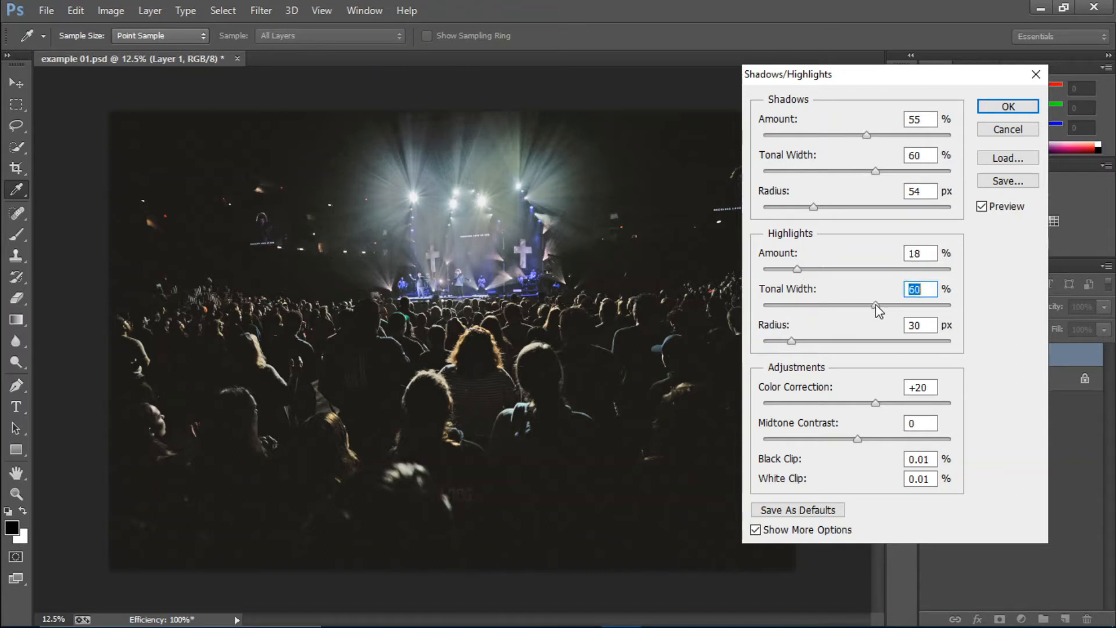
mouse_move(793, 341)
mouse_down()
mouse_move(822, 342)
mouse_move(787, 343)
mouse_up()
drag(877, 406, 860, 442)
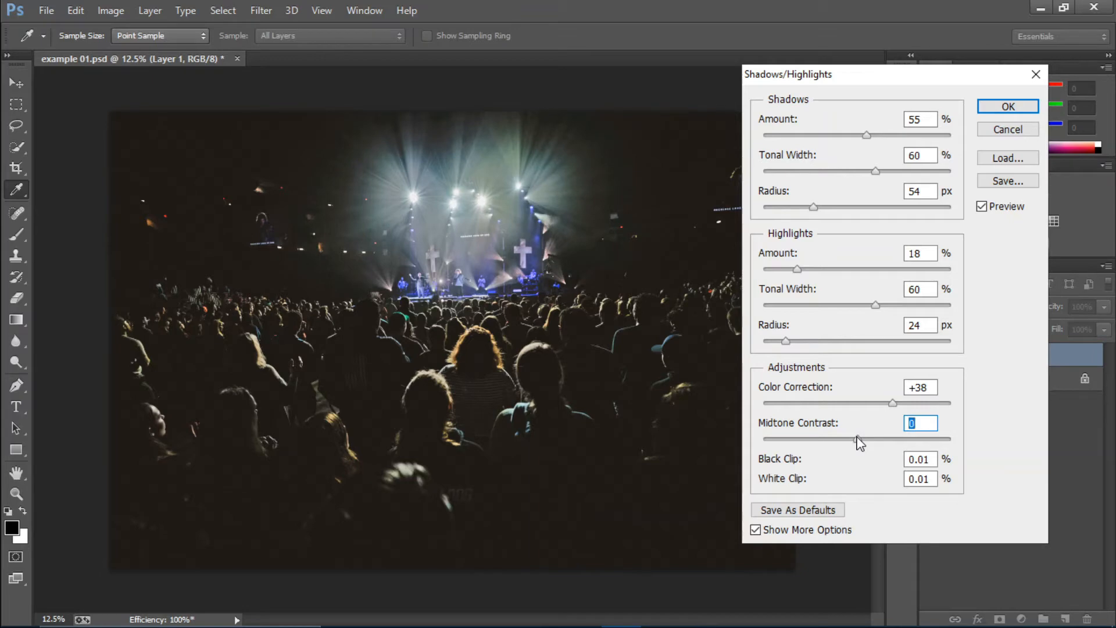
click(1008, 108)
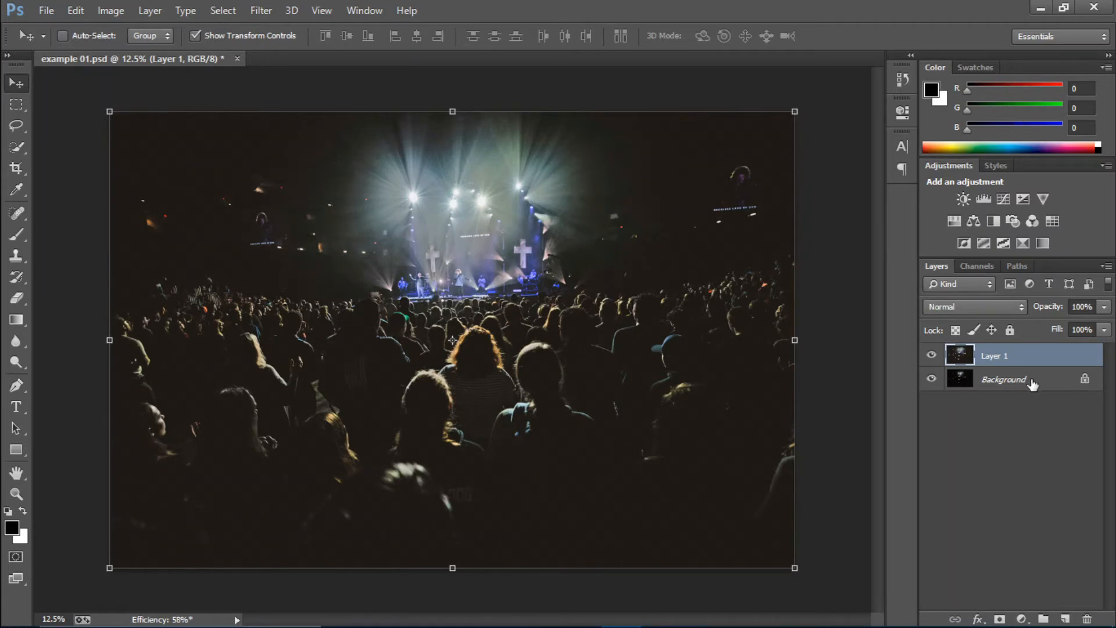
Step: Add a Selective Color adjustment layer above the duplicated layer and set its blend mode to Luminosity
click(1020, 617)
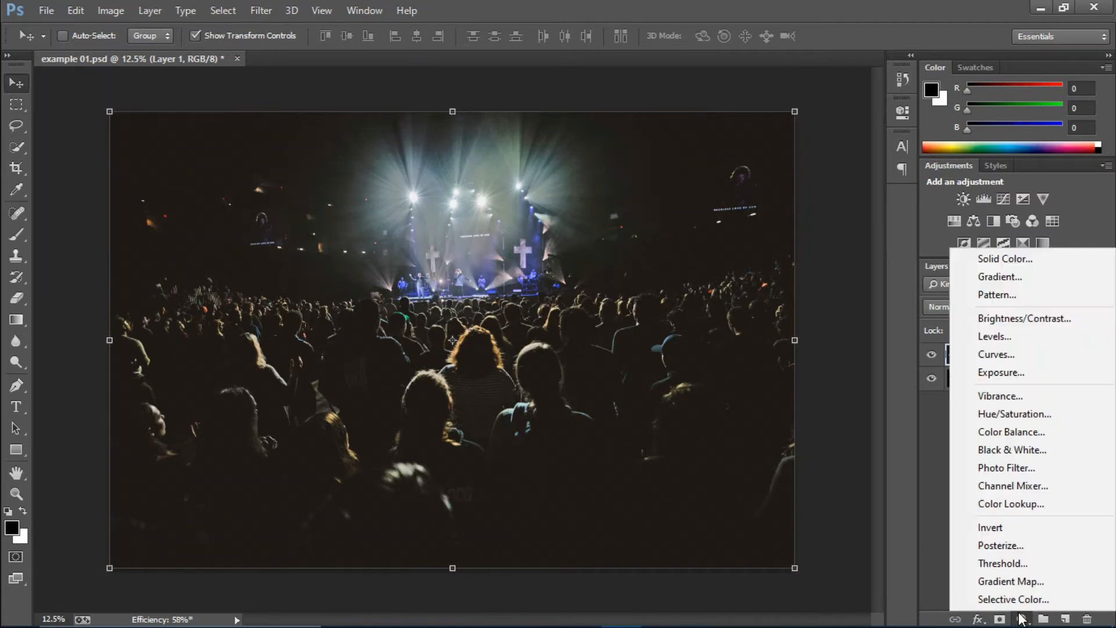
click(1023, 598)
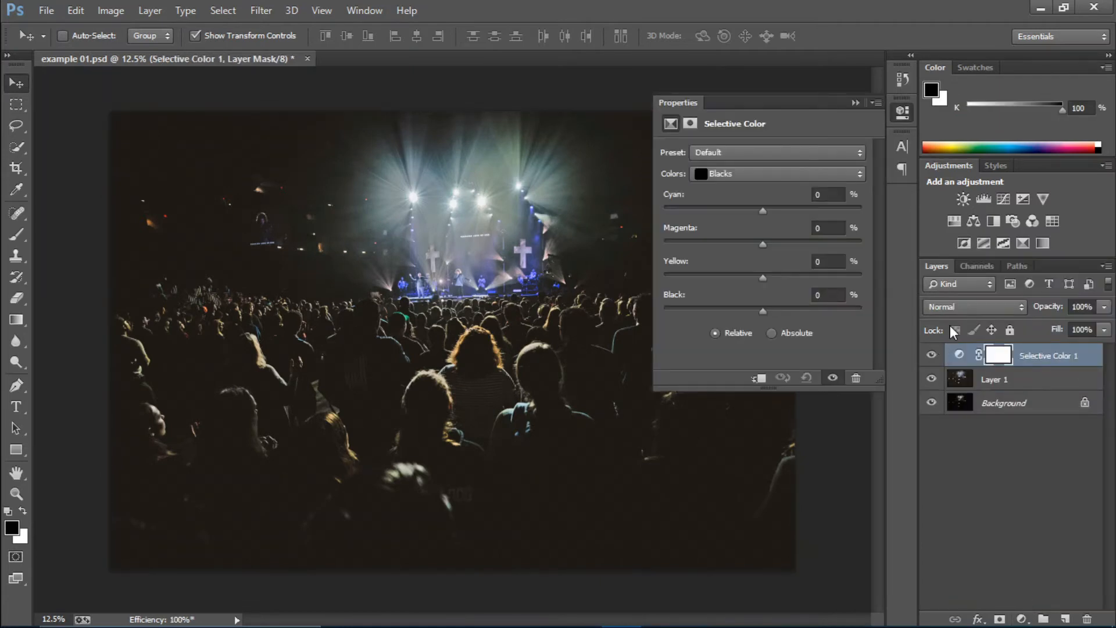
click(959, 306)
click(962, 414)
Step: Set the Black value of the Blacks to +12% in the Selective Color adjustment and reduce the layer's fill to 78%
click(753, 173)
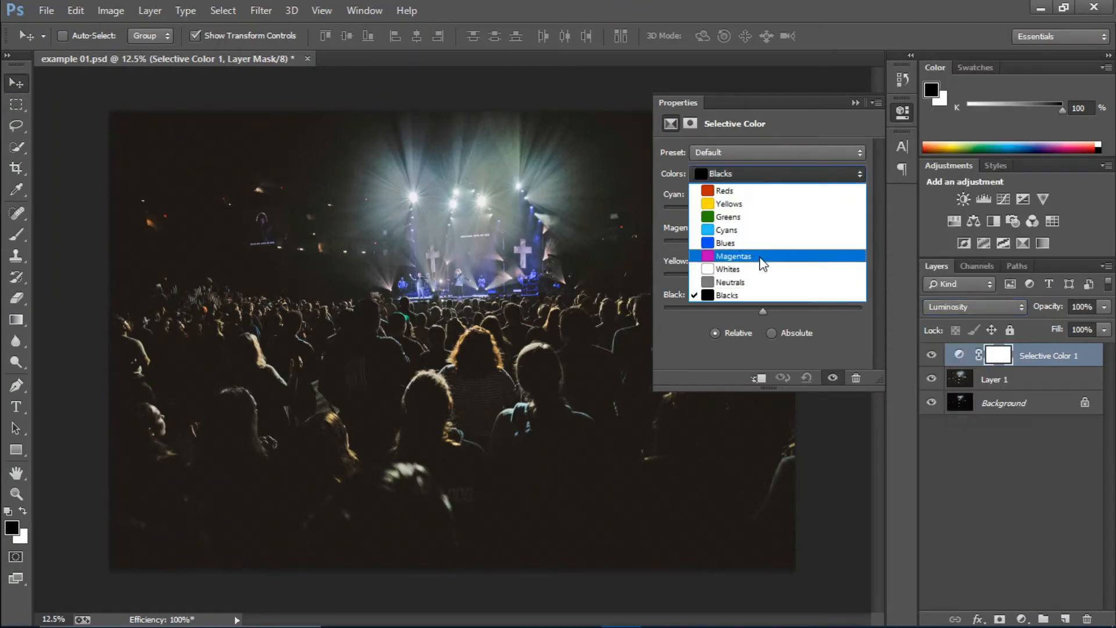
click(772, 295)
mouse_move(765, 310)
mouse_down()
mouse_move(785, 310)
mouse_move(774, 309)
mouse_up()
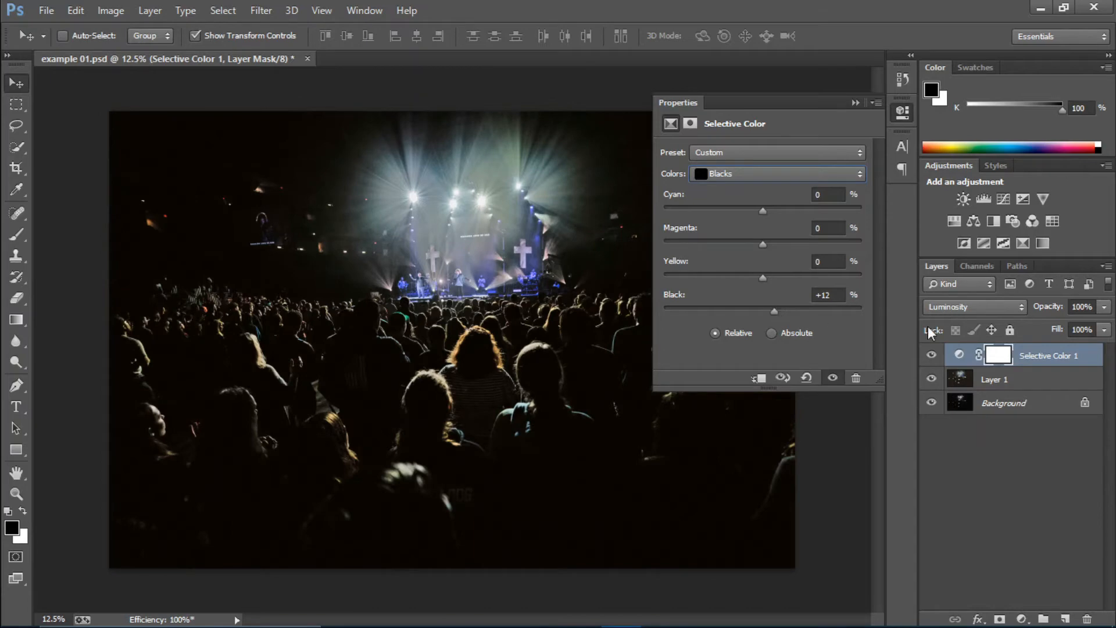
drag(1049, 334, 1032, 330)
click(855, 103)
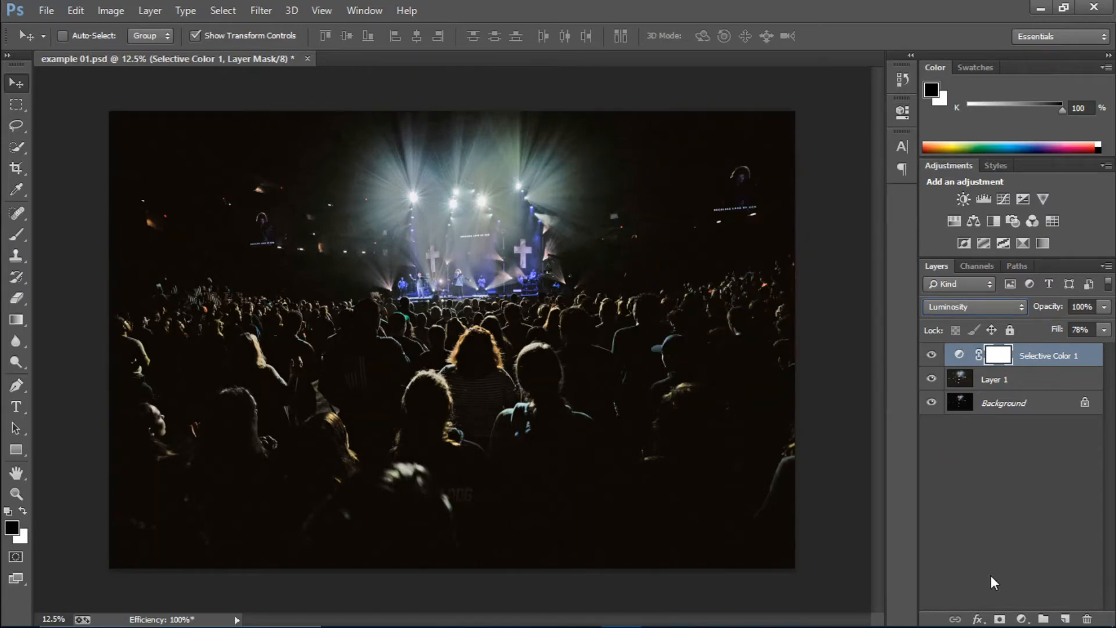
Step: Add a Levels adjustment layer with a midtone value of 1.15 and set its blend mode to Luminosity
click(1020, 618)
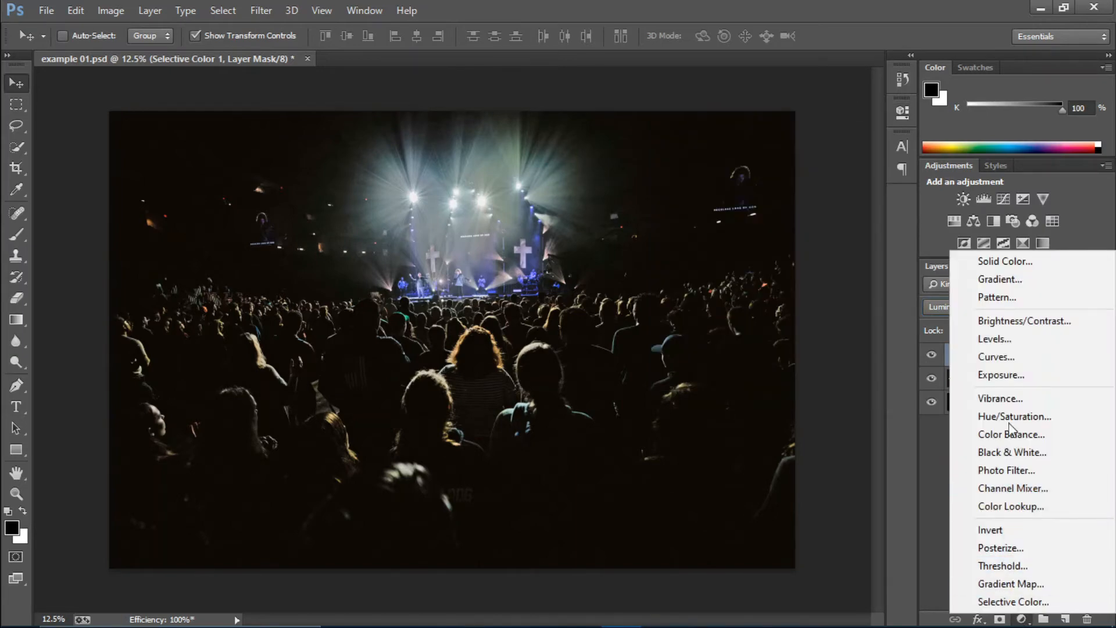
click(988, 339)
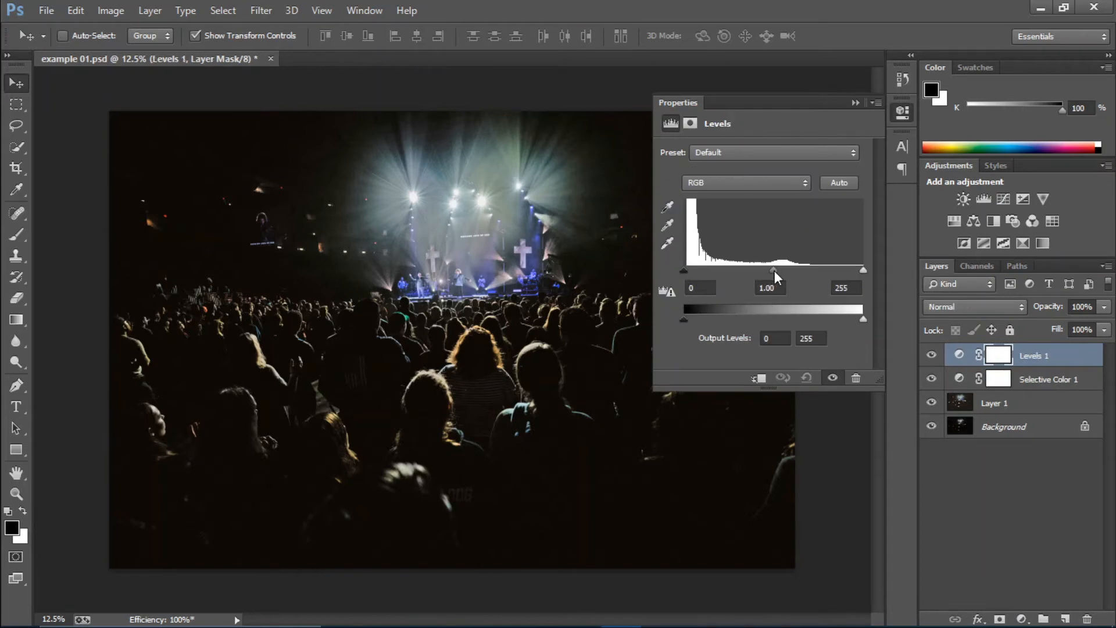
mouse_move(774, 270)
mouse_down()
mouse_move(764, 270)
mouse_move(784, 271)
mouse_move(765, 270)
mouse_up()
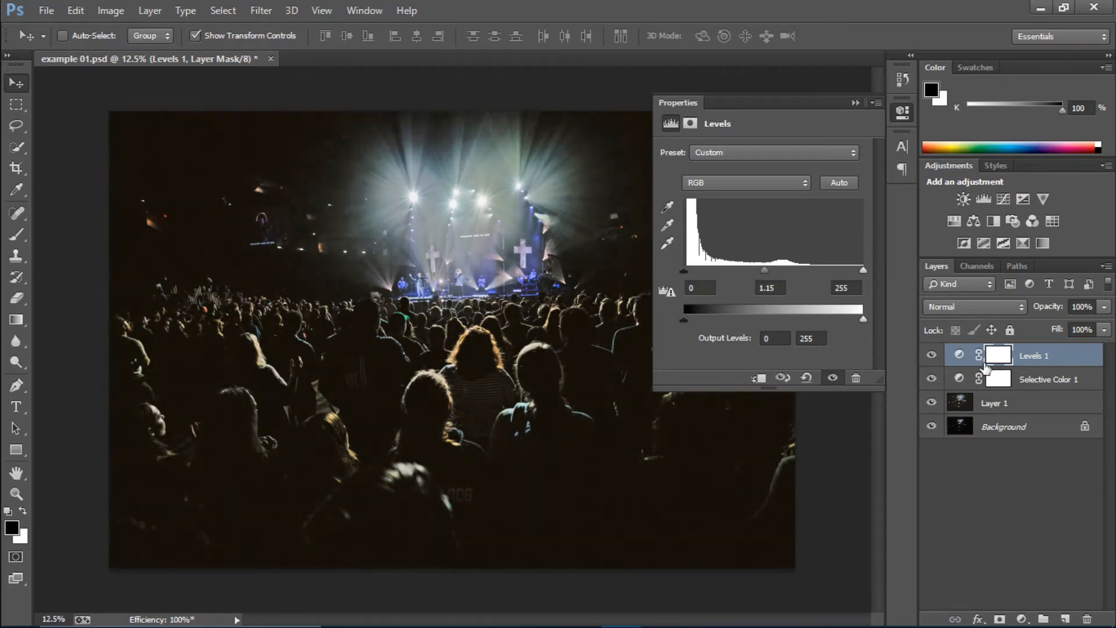
click(963, 311)
click(982, 416)
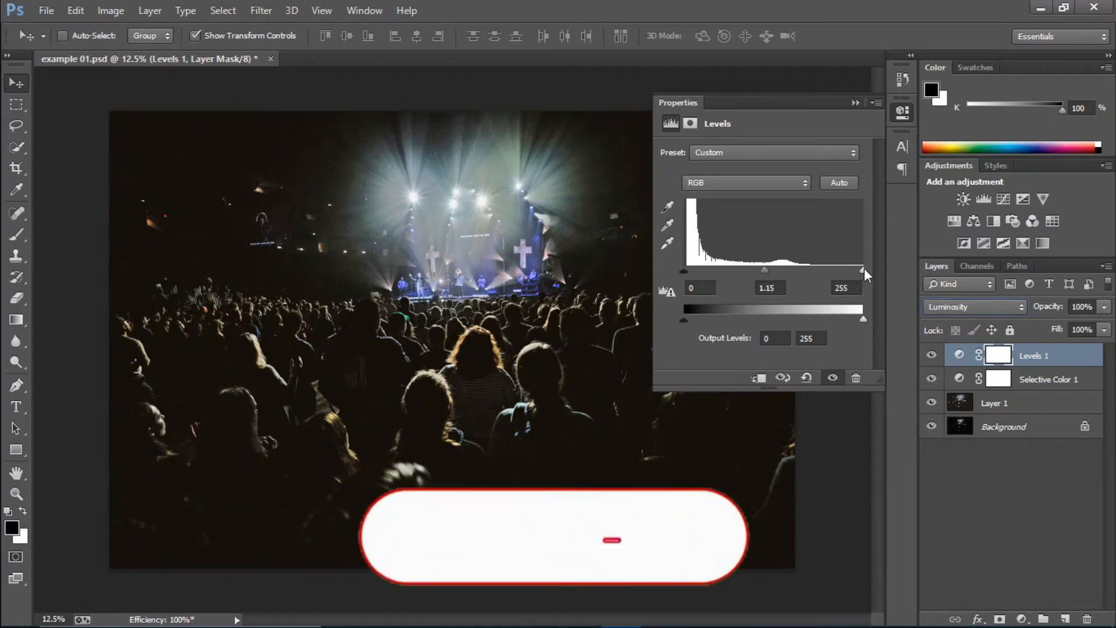
Step: Set the Levels input white point to 233 and the input black point to 3
mouse_move(863, 269)
mouse_down()
mouse_move(831, 269)
mouse_move(848, 270)
mouse_up()
drag(687, 271, 688, 270)
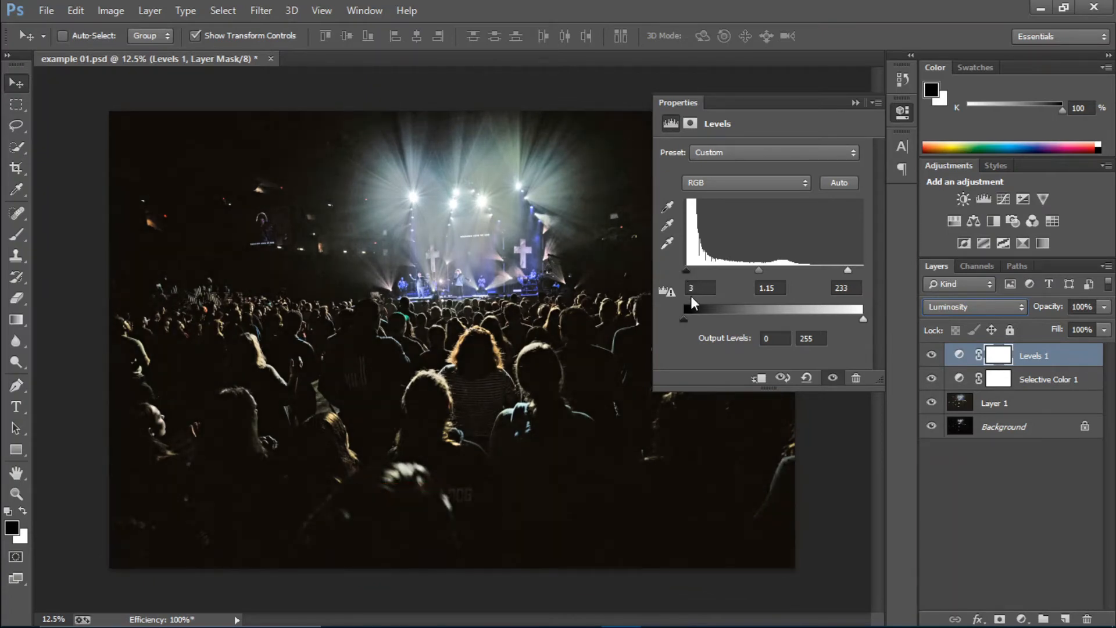
click(855, 104)
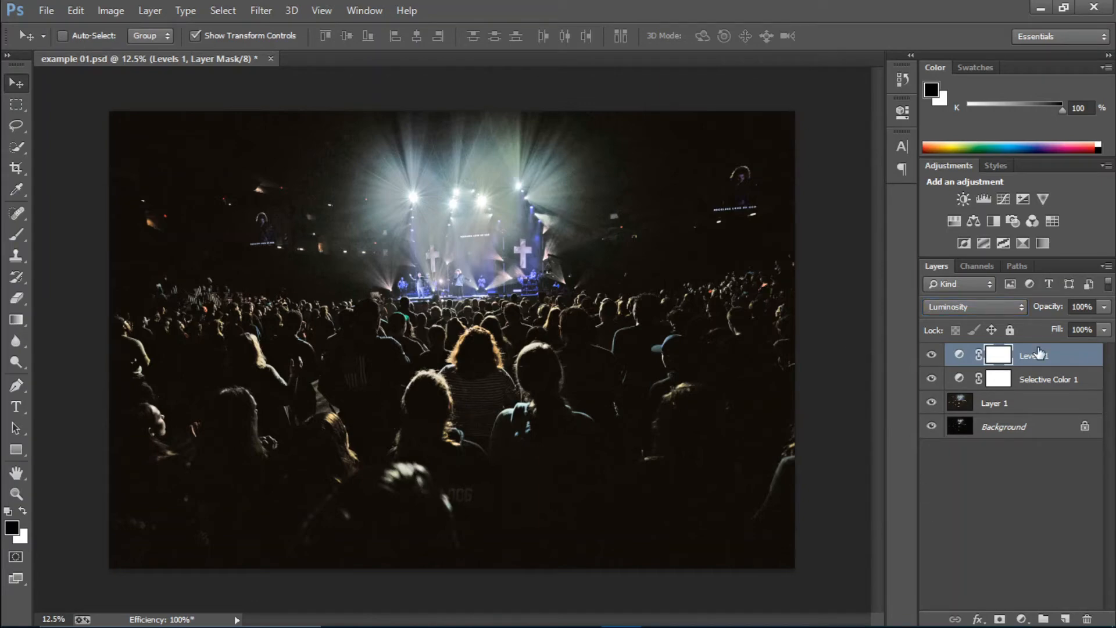
Step: Add a Curves adjustment layer and lower the Red channel's curve slightly in both the highlights and the shadows
click(1023, 617)
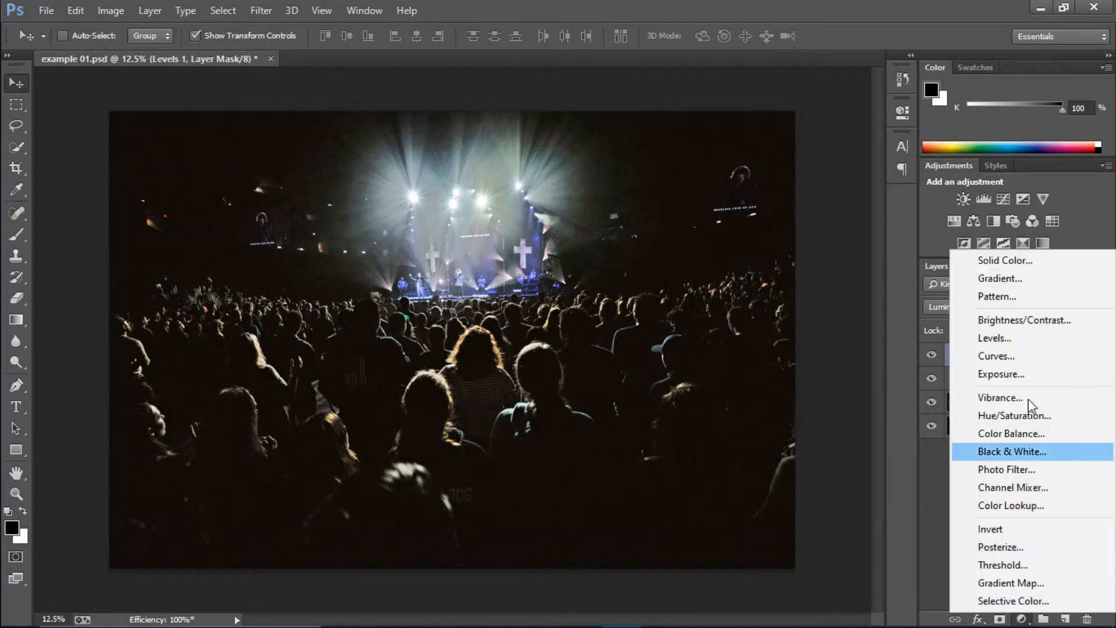
click(1012, 356)
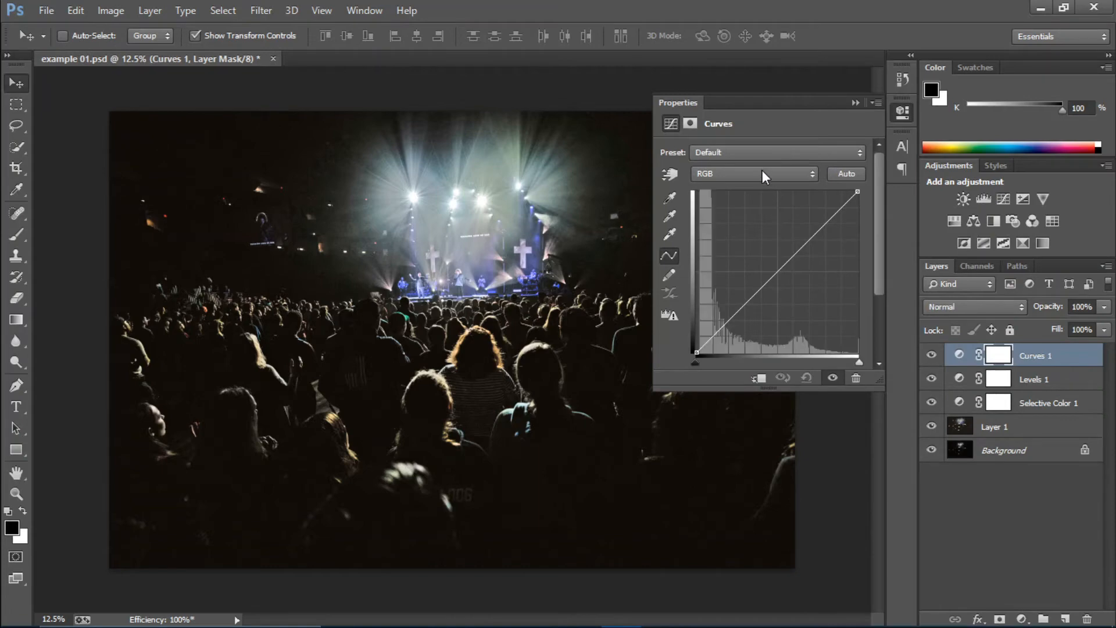
click(762, 170)
click(772, 203)
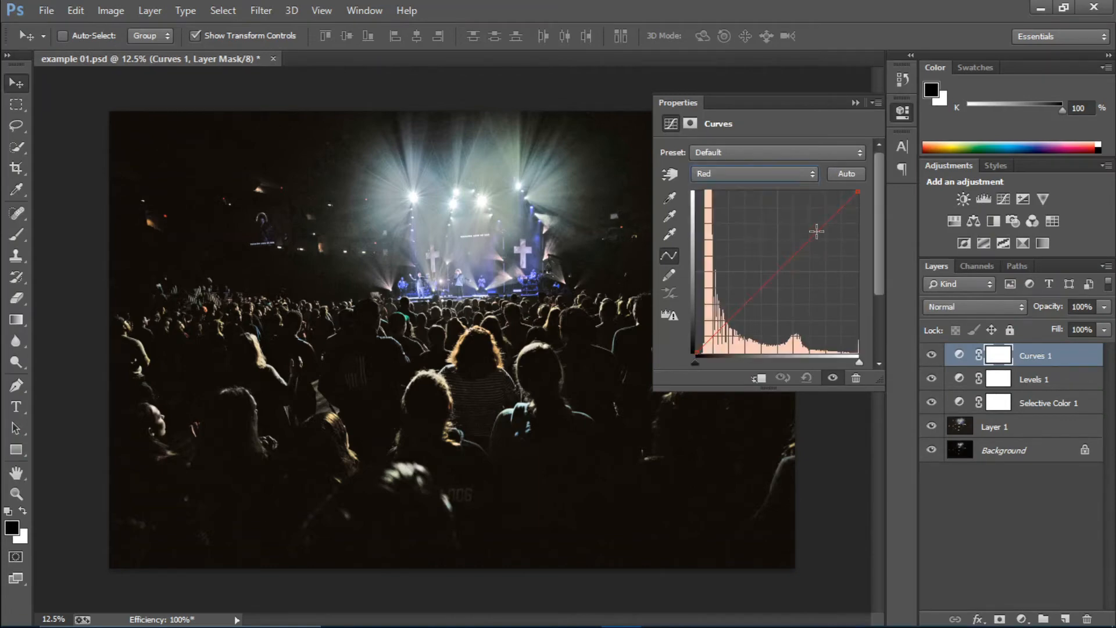
drag(816, 228, 821, 239)
drag(750, 307, 747, 313)
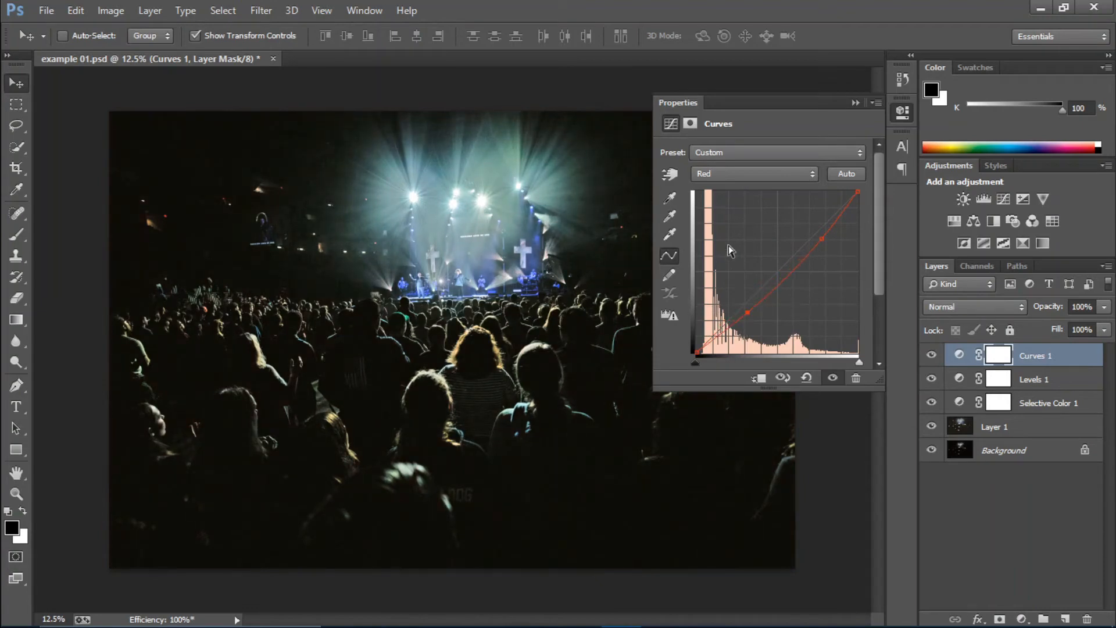
Step: Raise the Green channel's curve slightly in the highlights and lower it slightly in the shadows
click(733, 175)
click(743, 217)
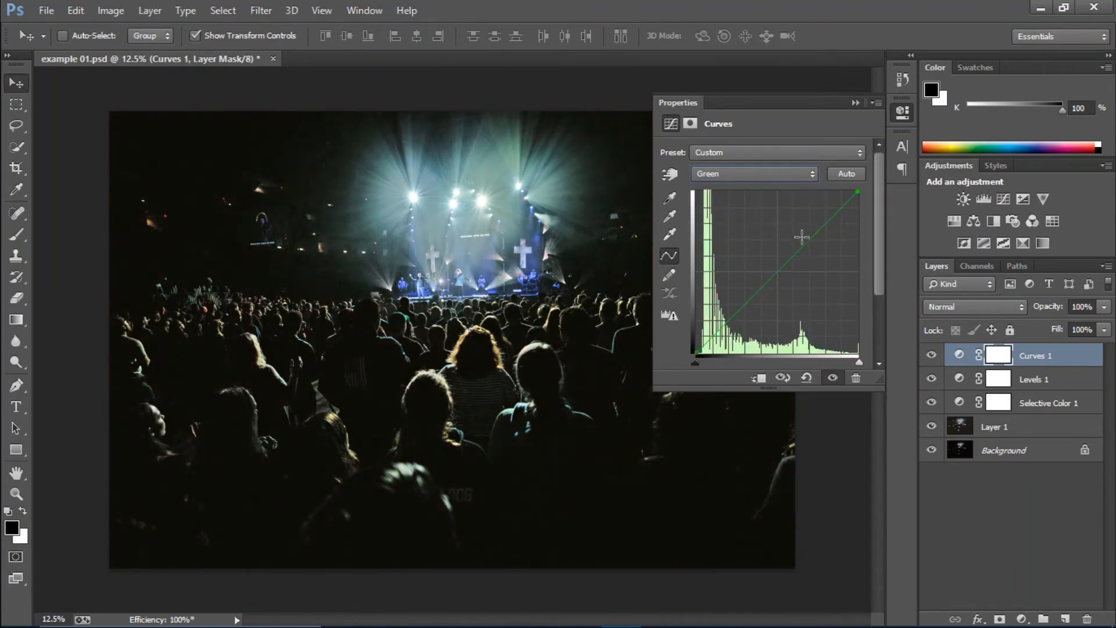
drag(803, 237, 805, 234)
drag(742, 304, 742, 309)
Step: Raise the Blue channel's curve in the highlights and anchor it near the diagonal in the shadows
click(733, 174)
click(751, 229)
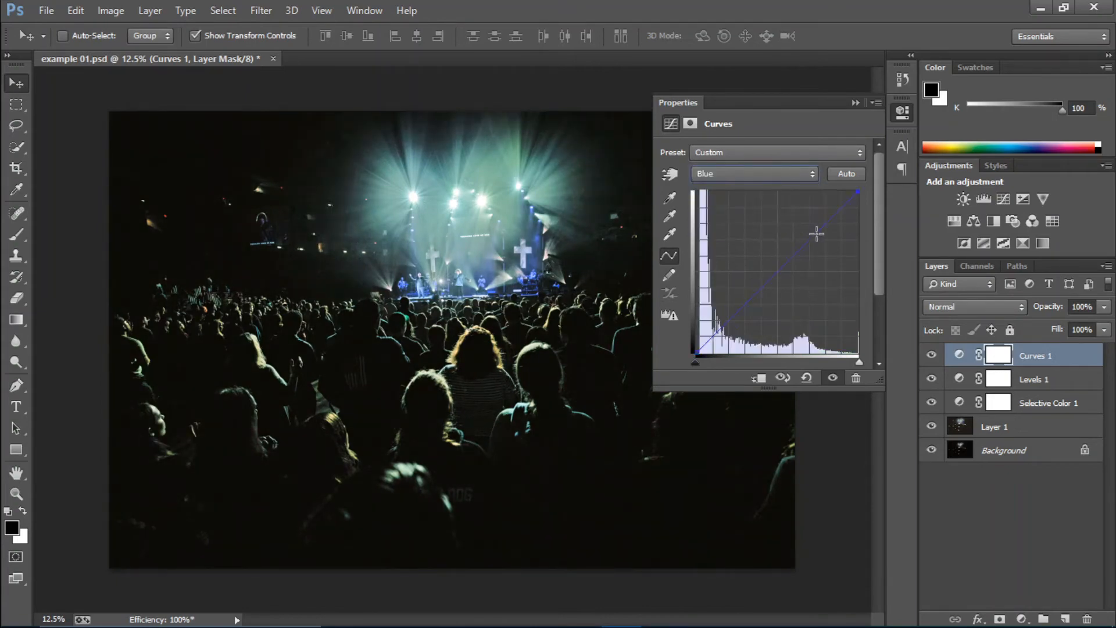
drag(812, 228, 811, 225)
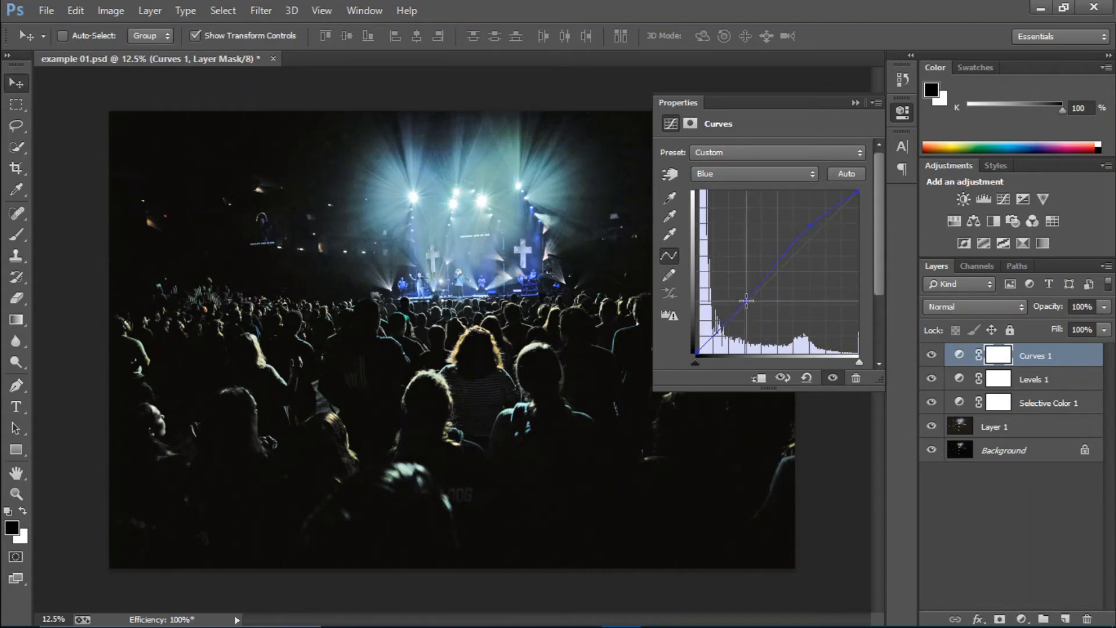
click(746, 300)
click(854, 103)
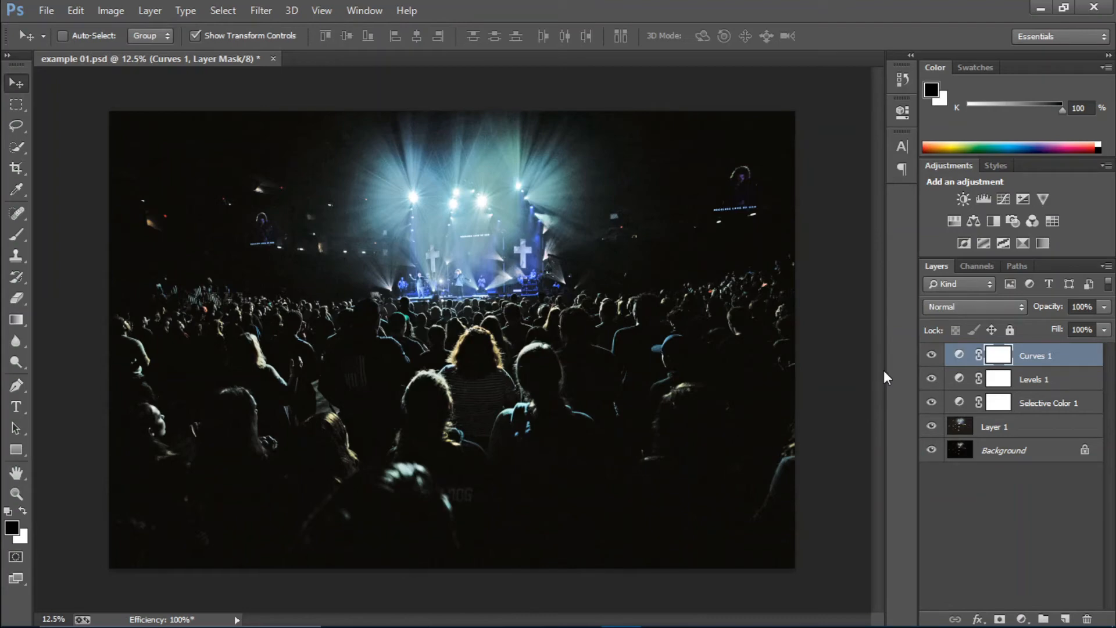
Step: Compare the image with and without the Curves adjustment and stamp all visible layers into a new layer on top
click(932, 355)
click(931, 355)
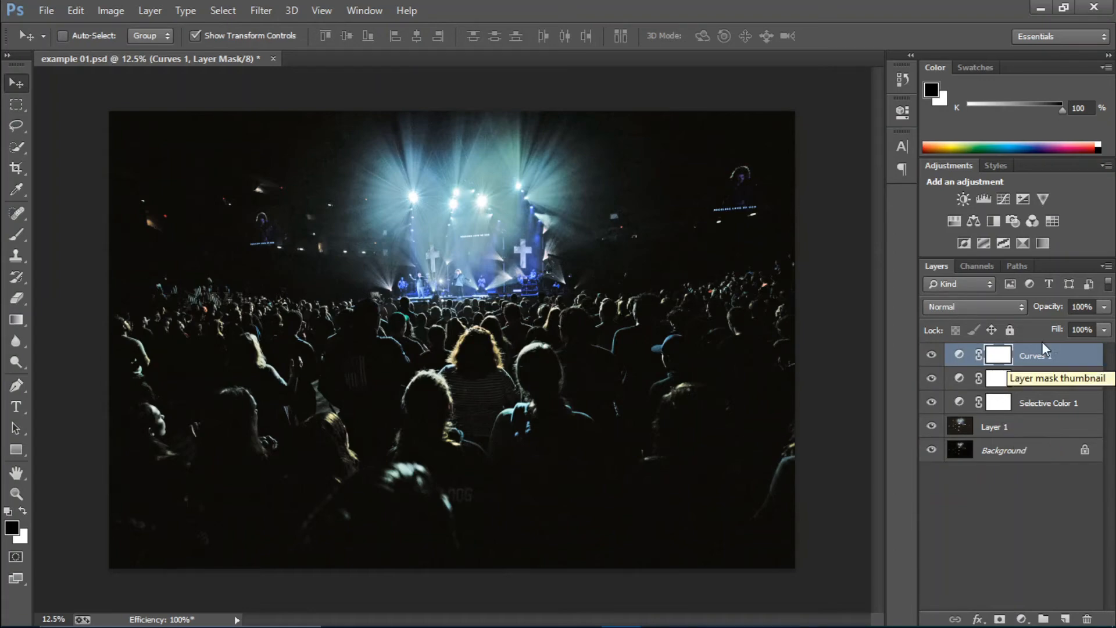
click(1053, 355)
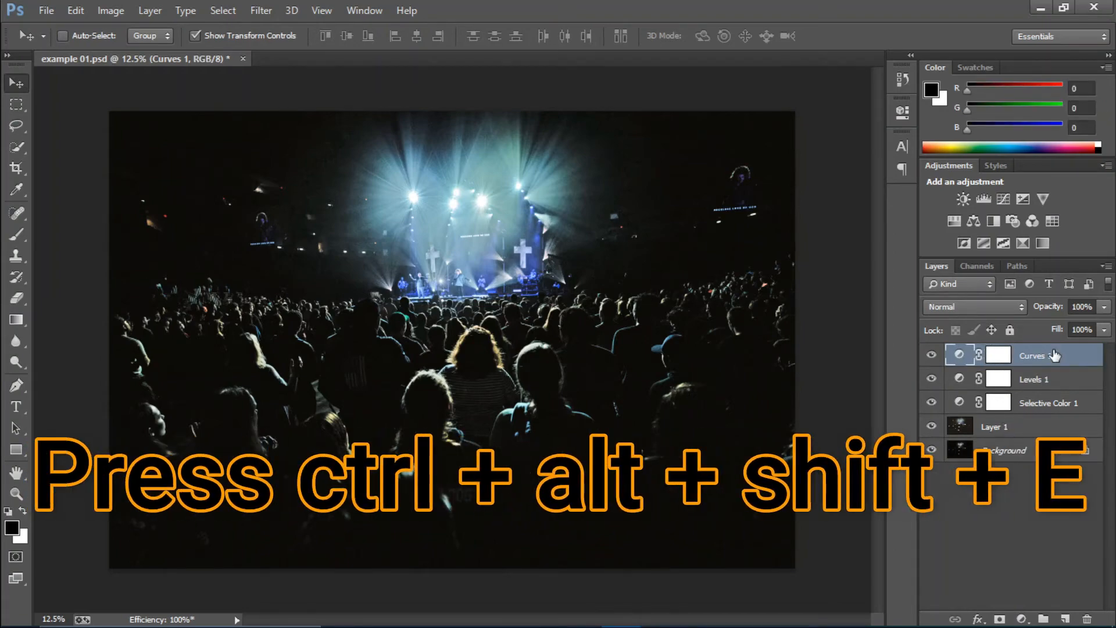
key(ctrl+alt+shift+e)
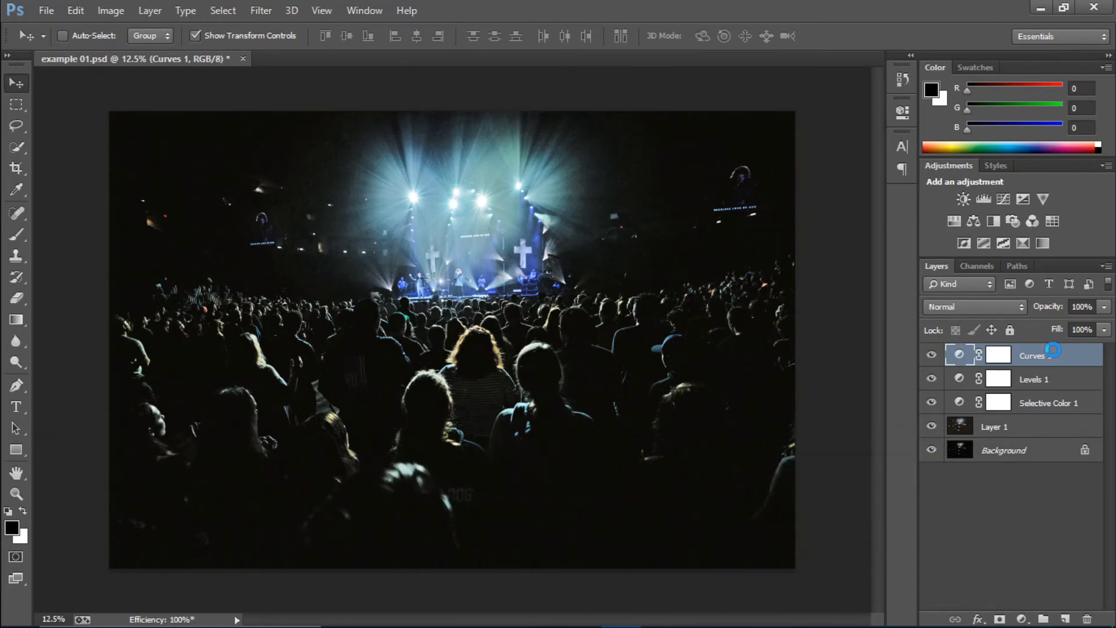
Step: Open the merged layer in the Camera Raw Filter and set Exposure +0.85, Contrast -15, Highlights -23, Shadows +18, Whites +14 and Blacks -22
click(262, 10)
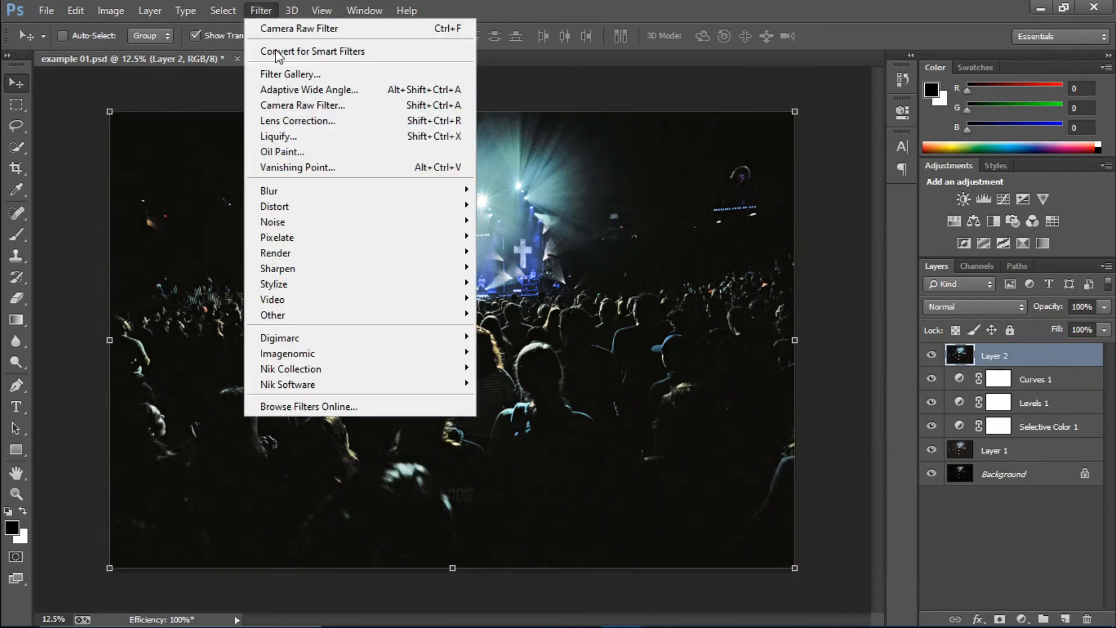
click(271, 10)
click(271, 9)
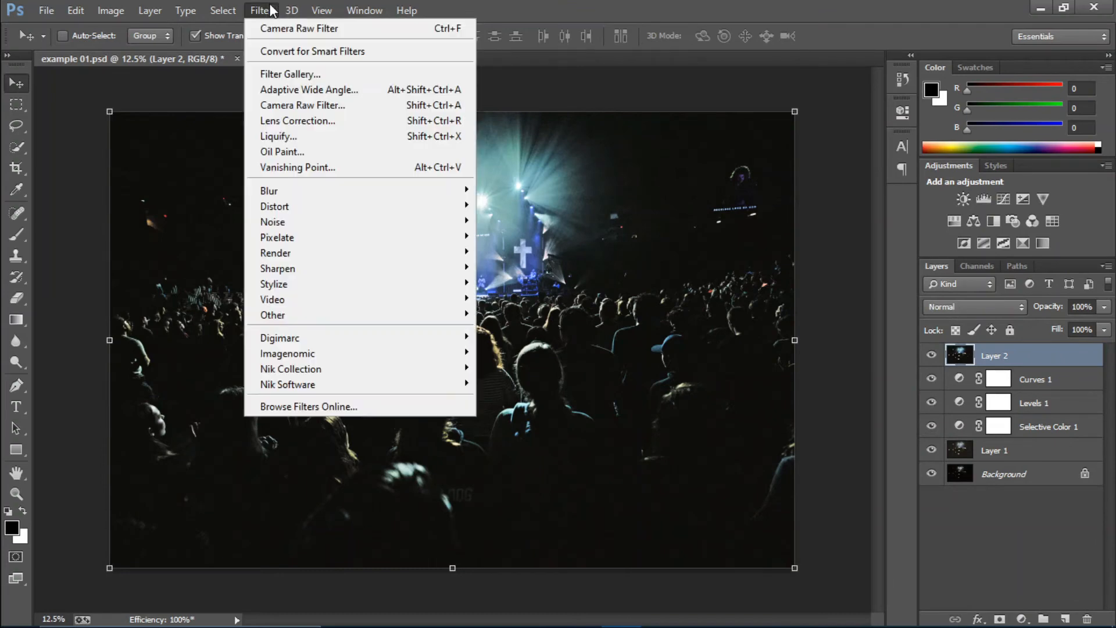
click(303, 102)
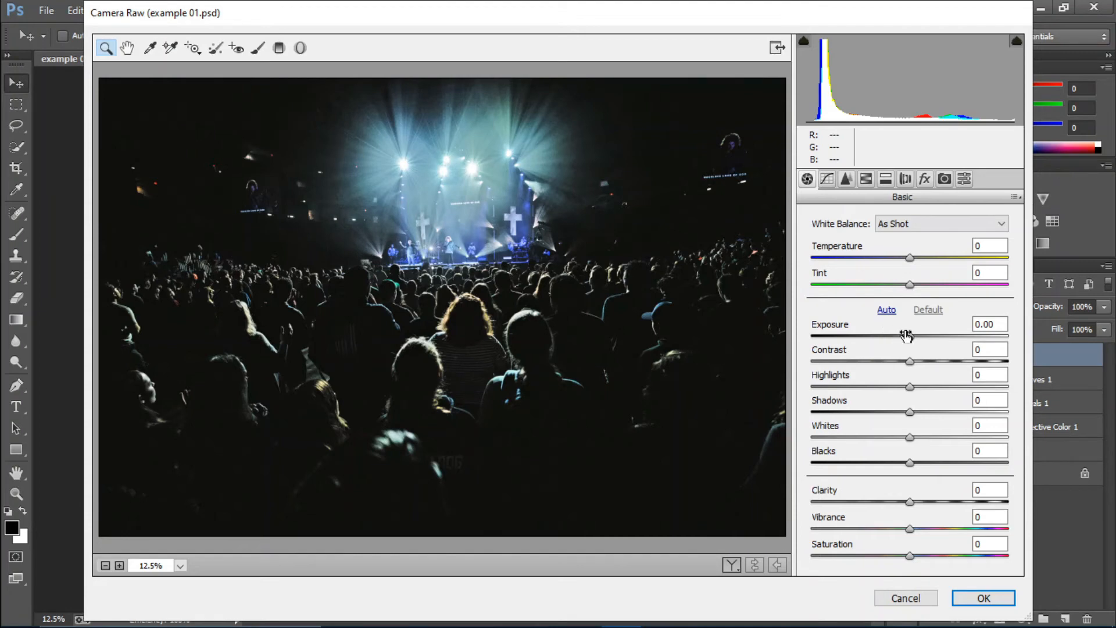
drag(908, 335, 894, 366)
drag(892, 365, 890, 457)
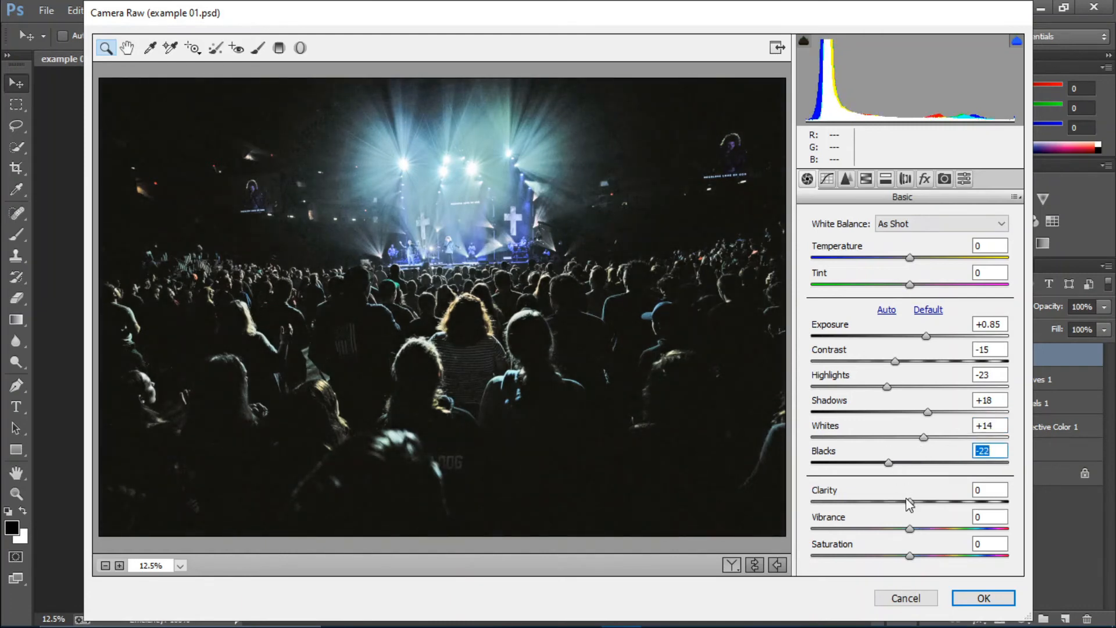
Step: Set Clarity to +3, Vibrance to -22 and the white balance Temperature to -13 in Camera Raw
drag(910, 501, 888, 527)
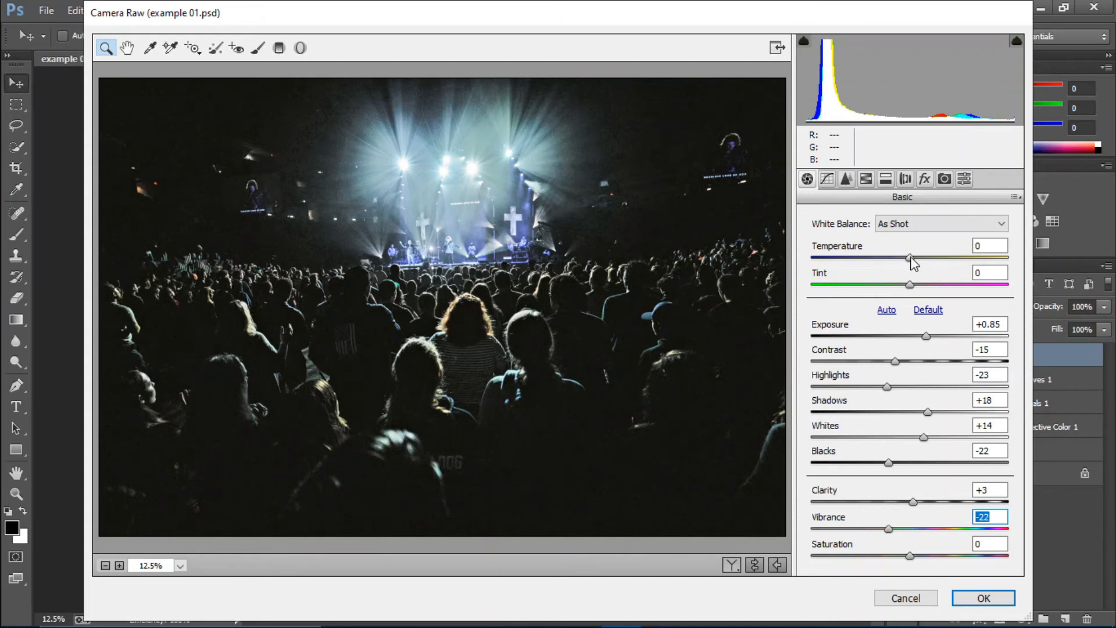
mouse_move(914, 258)
mouse_down()
mouse_move(925, 260)
mouse_move(902, 260)
mouse_up()
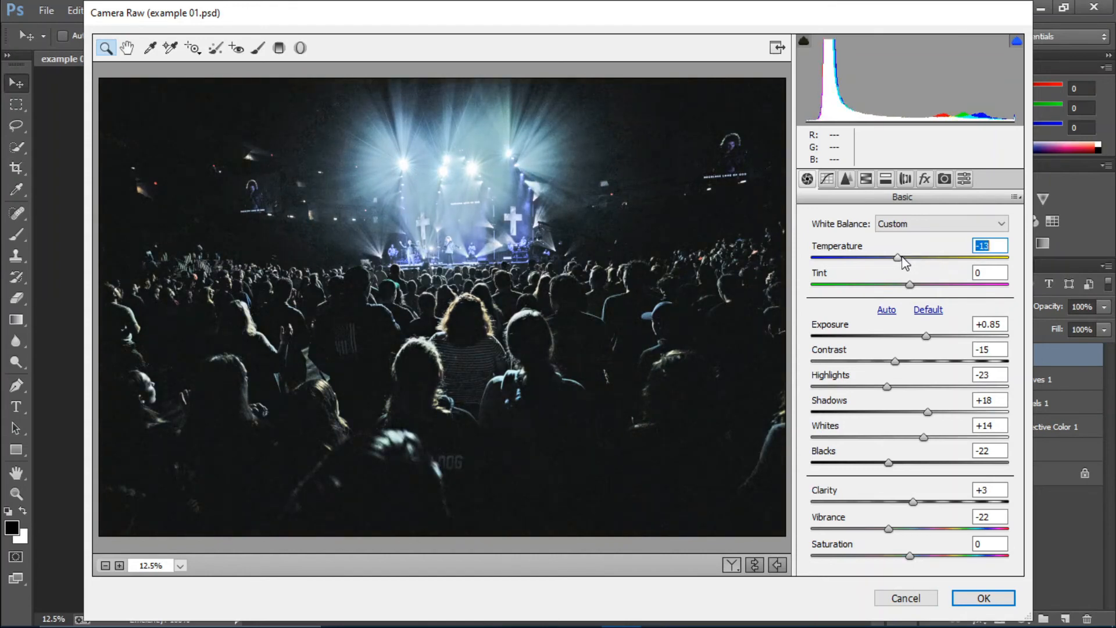
Step: Set the noise reduction Luminance to 23 and Luminance Detail to 27, and apply the Camera Raw Filter
click(846, 180)
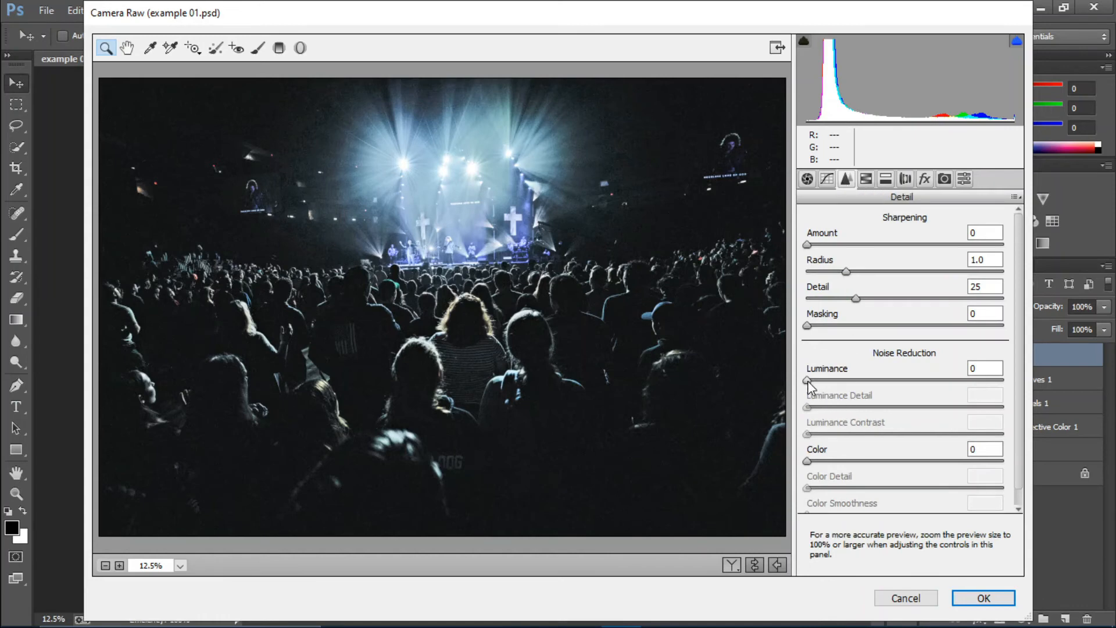
drag(807, 381, 853, 381)
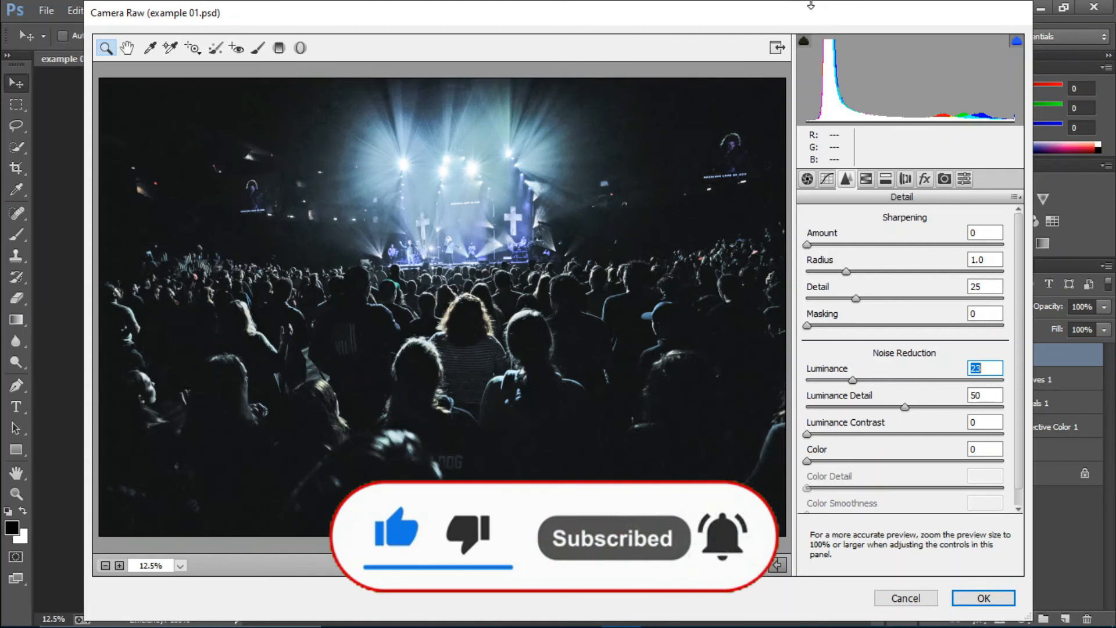
drag(904, 407, 860, 407)
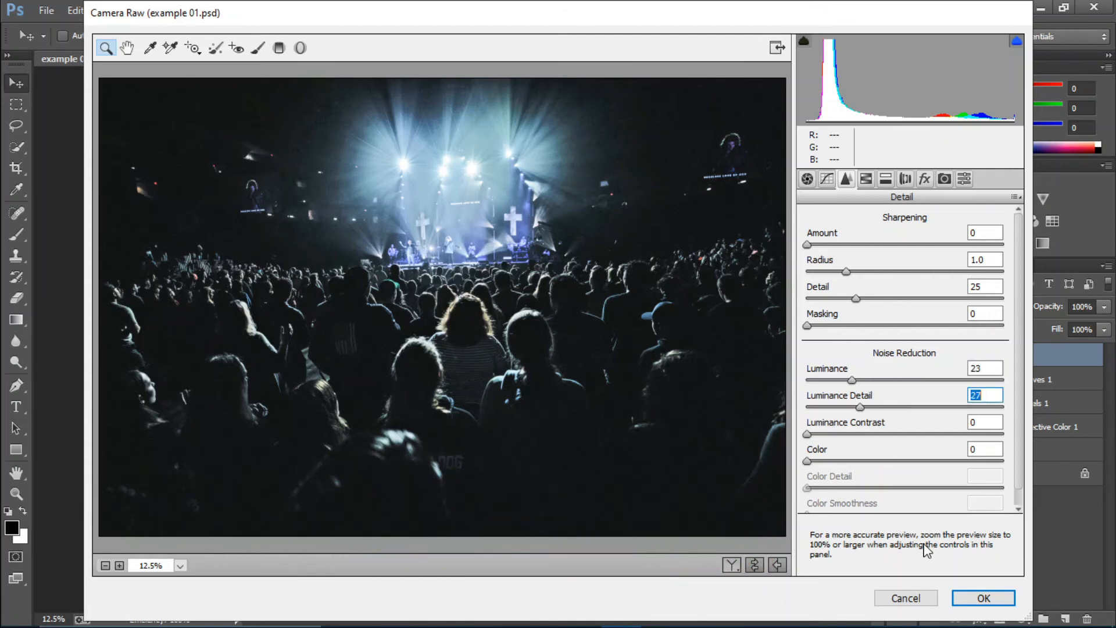
click(984, 598)
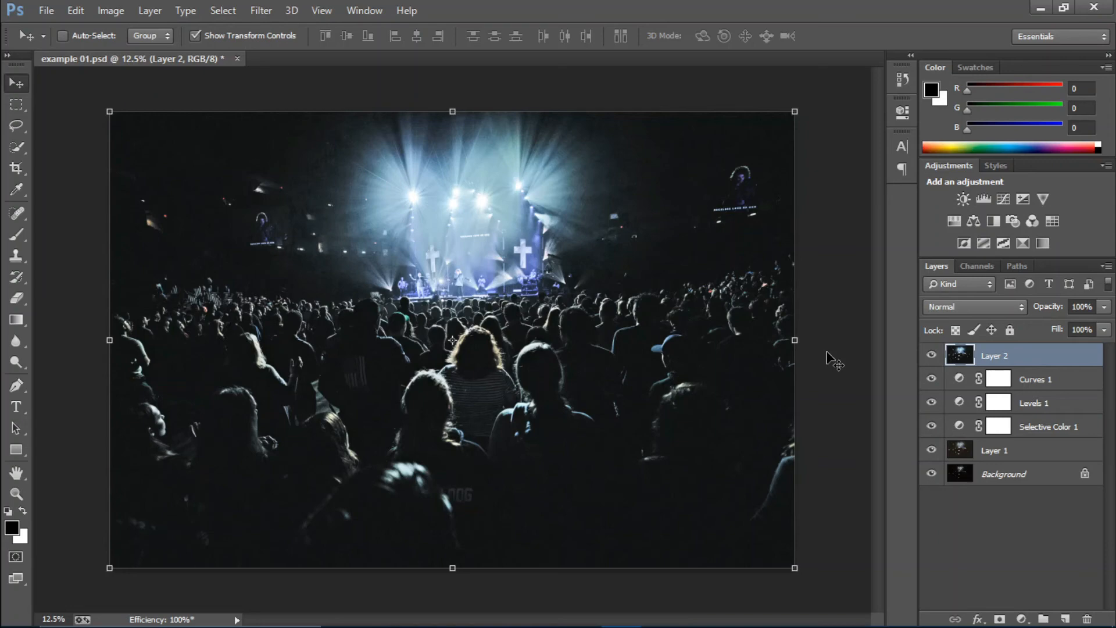
Step: Compare the finished grade with the original photo by showing only the Background layer and restoring all layers
alt+click(932, 475)
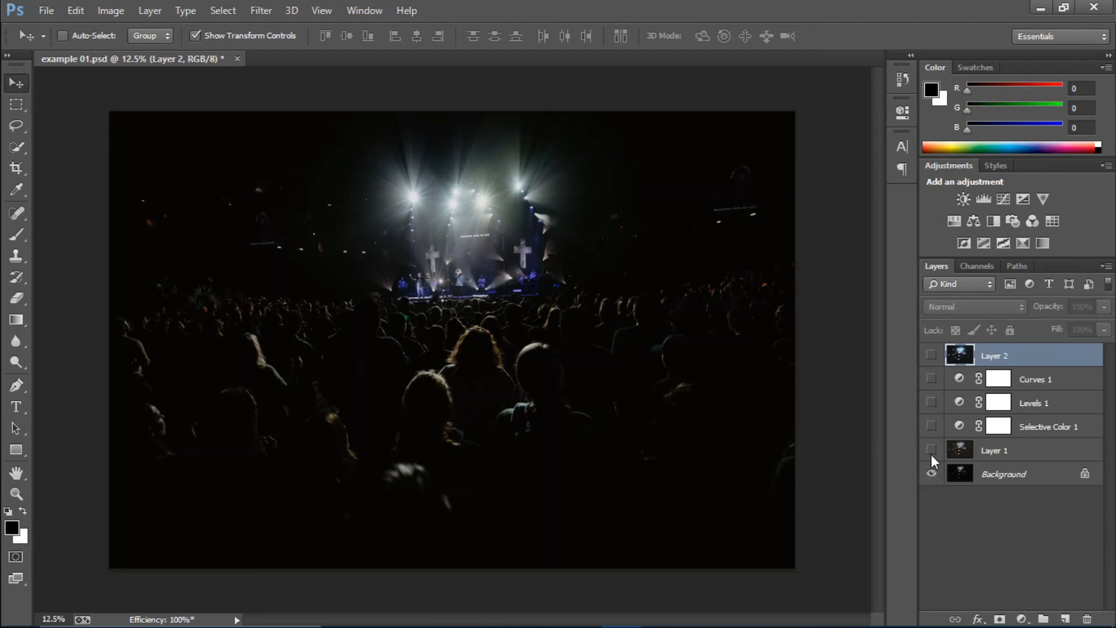
alt+click(932, 474)
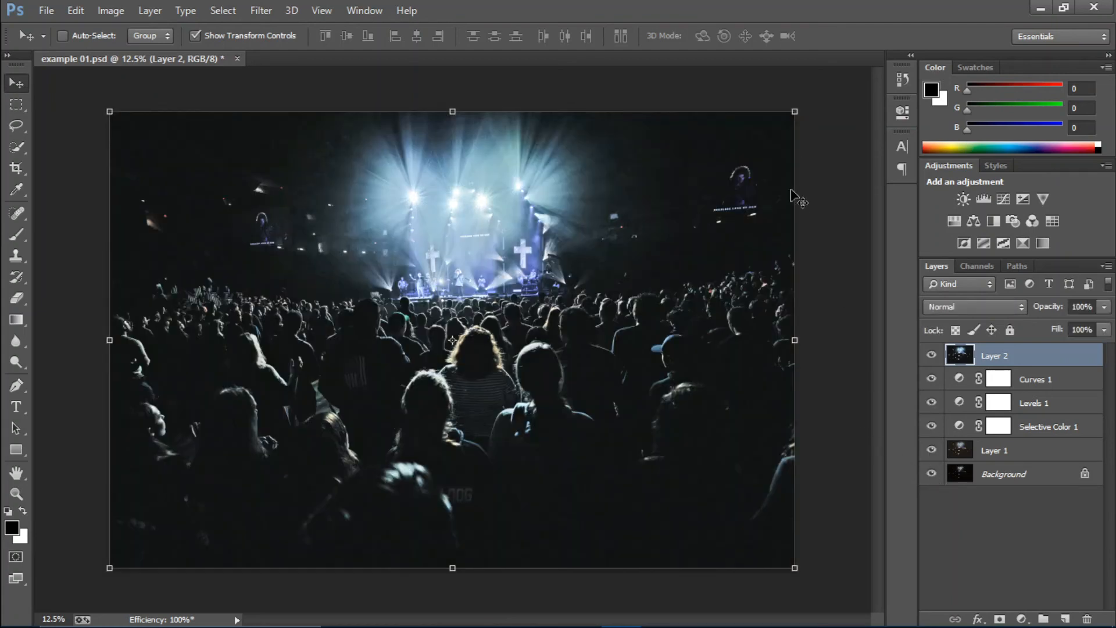